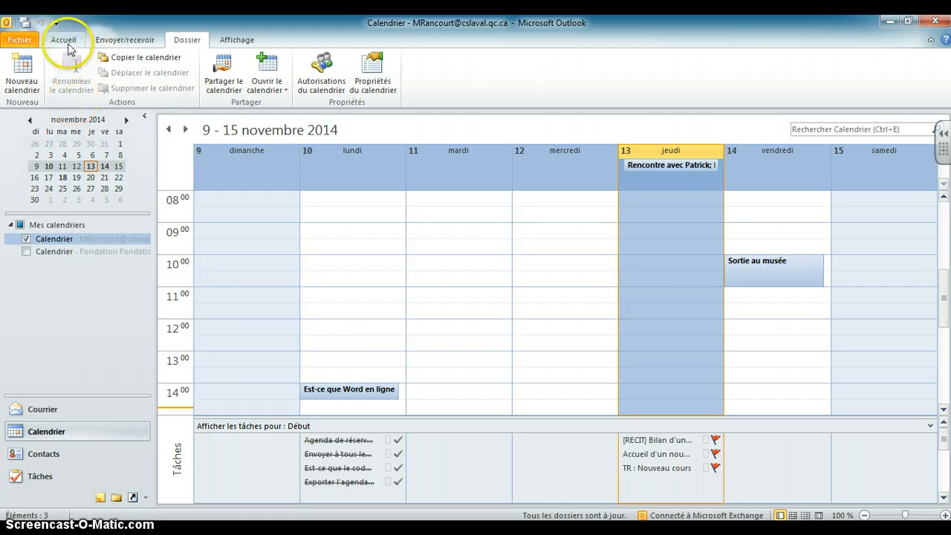
# Create a new calendar named with the owner's first name followed by "test" and display it on its own.
pyautogui.click(70, 41)
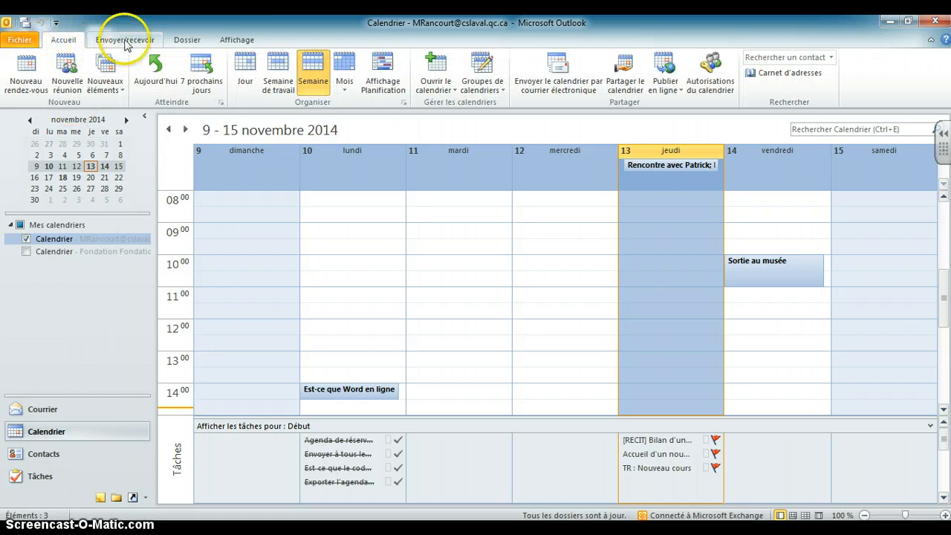
pyautogui.click(188, 40)
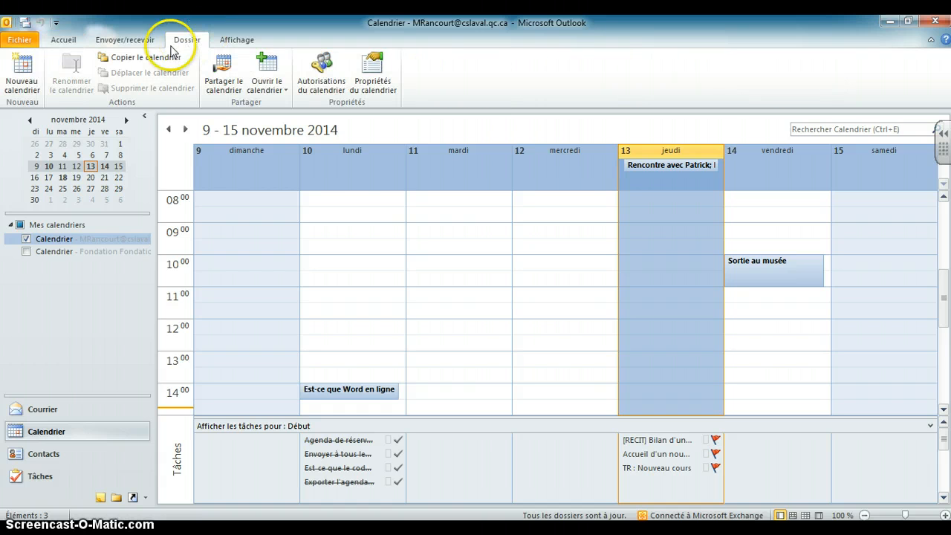
pyautogui.click(24, 71)
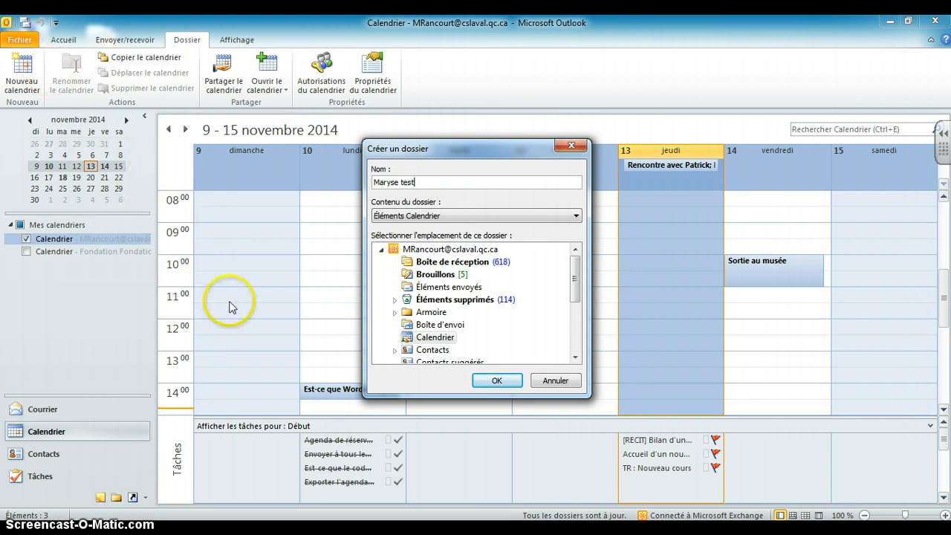
pyautogui.click(500, 381)
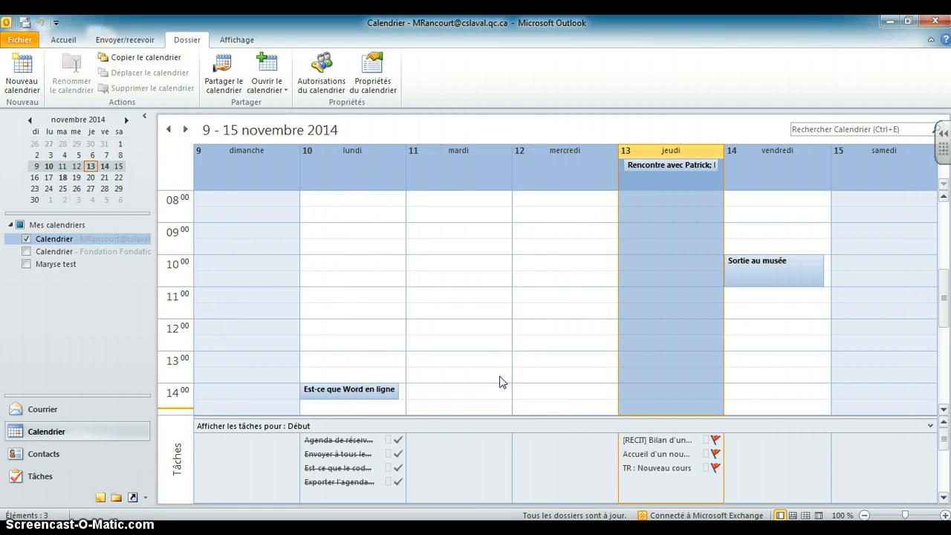
pyautogui.click(26, 264)
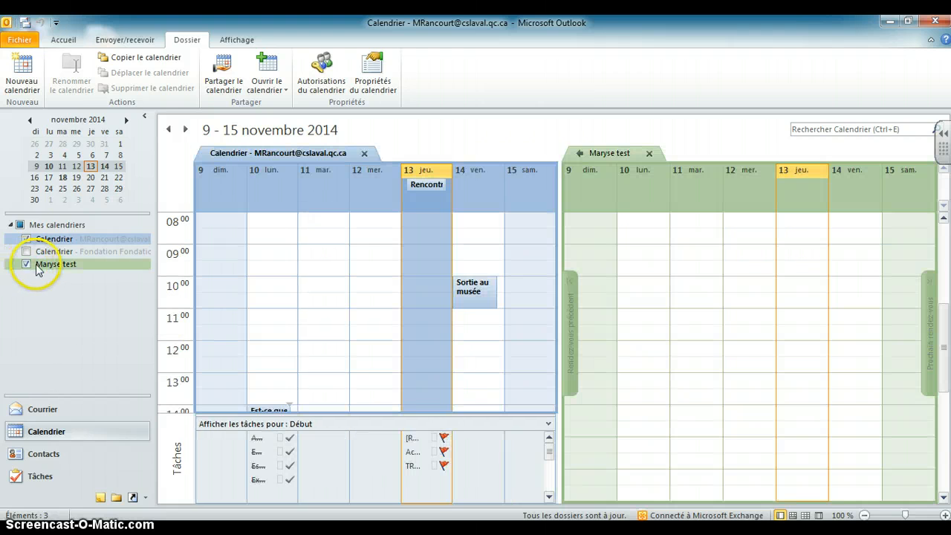
pyautogui.click(26, 240)
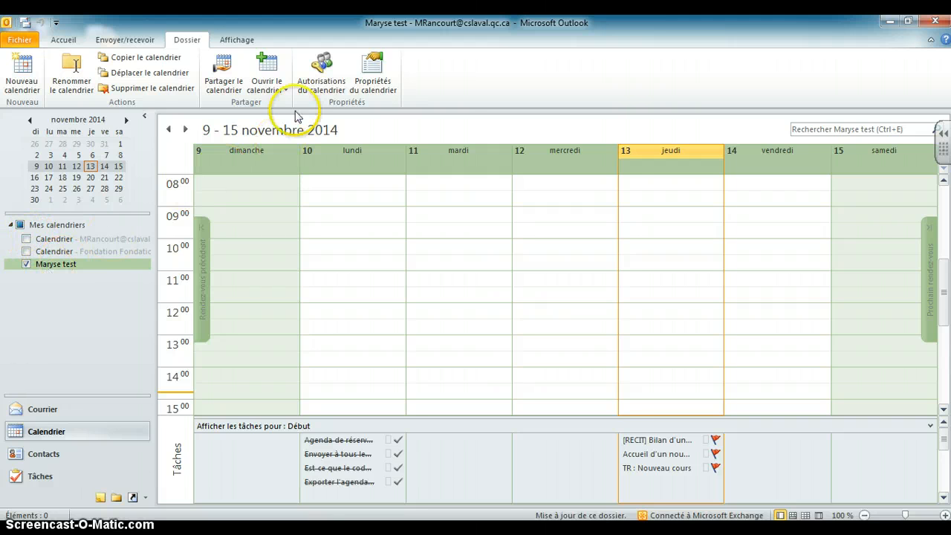
pyautogui.click(319, 84)
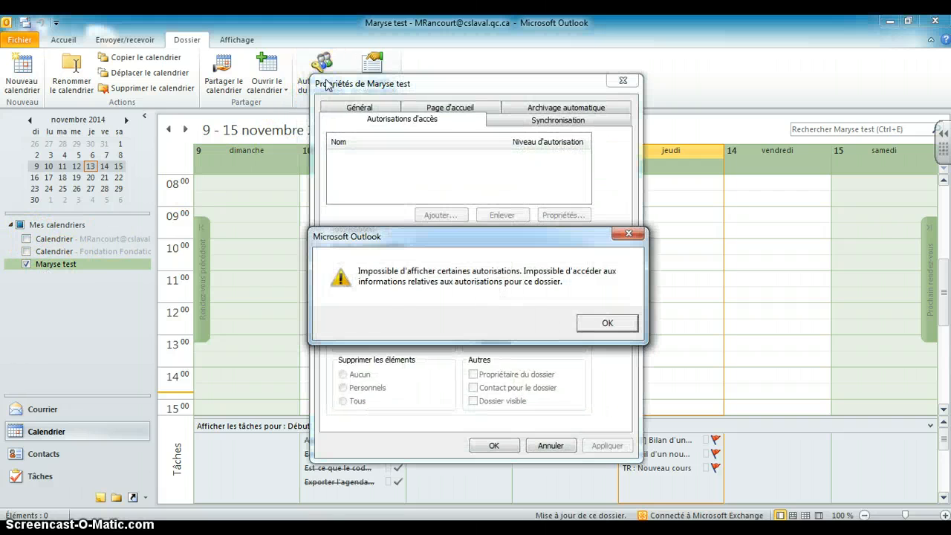
pyautogui.click(606, 325)
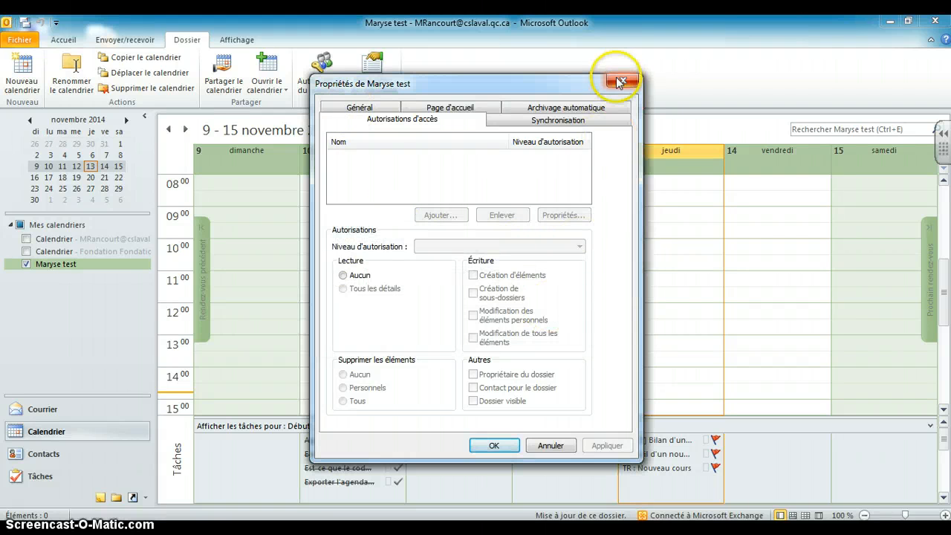
pyautogui.click(621, 80)
# Remove the individually named person with Éditeur access from the new calendar's permissions.
pyautogui.click(324, 75)
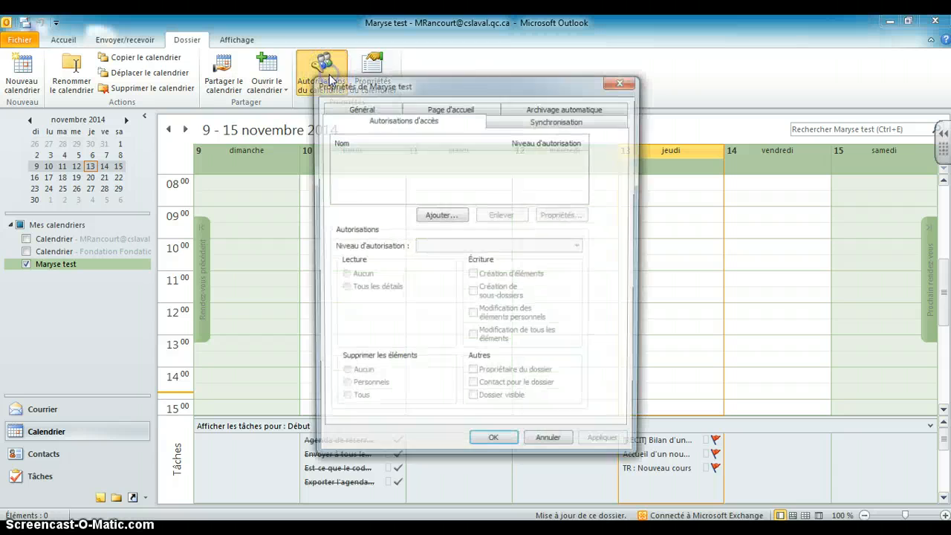
pyautogui.click(354, 167)
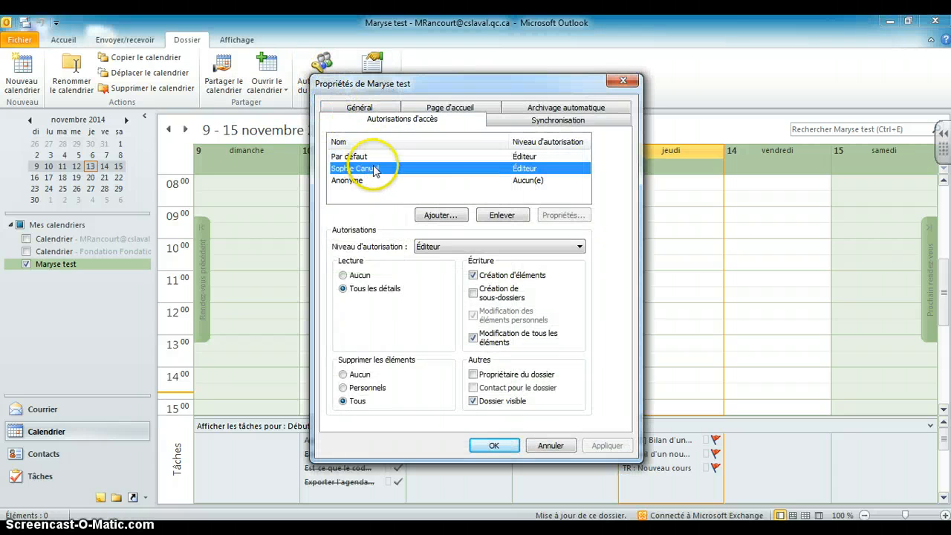
pyautogui.click(505, 216)
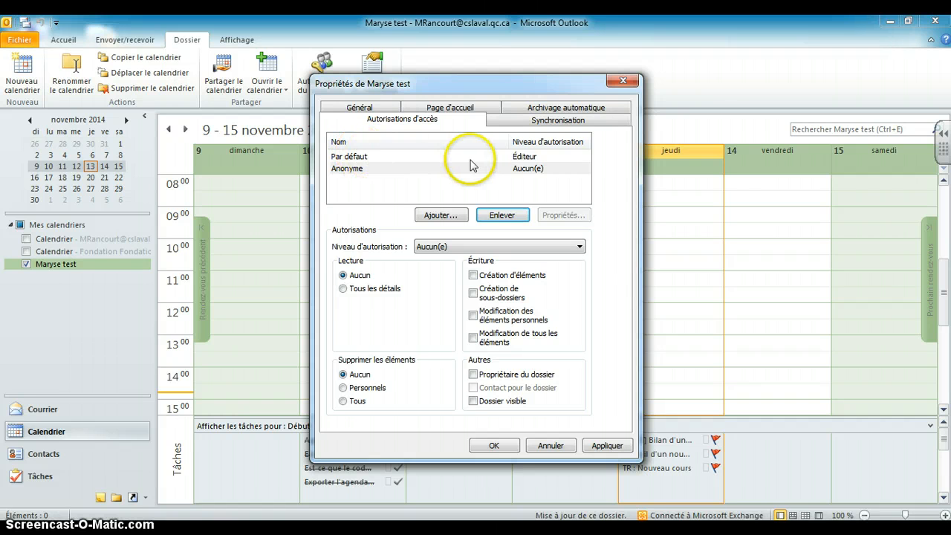
# Try the permission levels Éditeur, Auteur, Collaborateur and Relecteur in turn for the "Par défaut" entry.
pyautogui.click(524, 158)
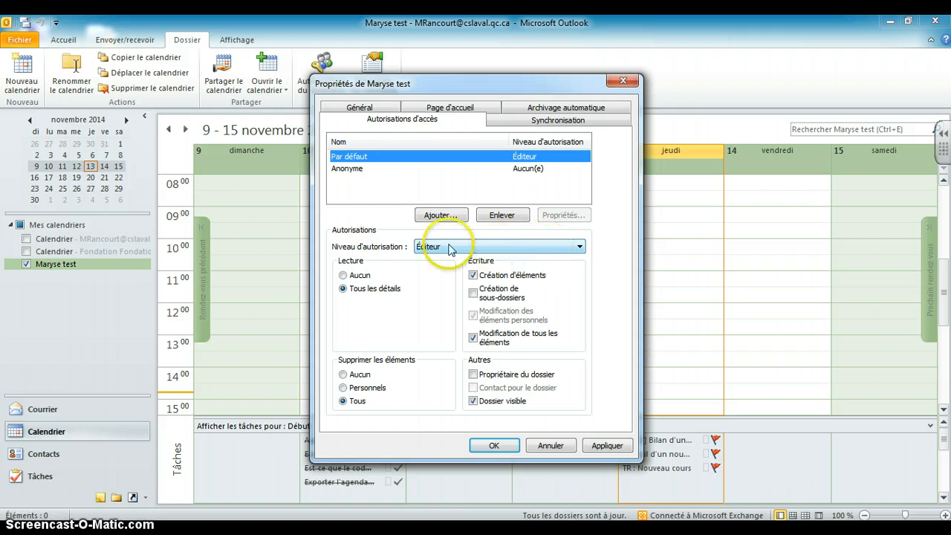
pyautogui.click(478, 246)
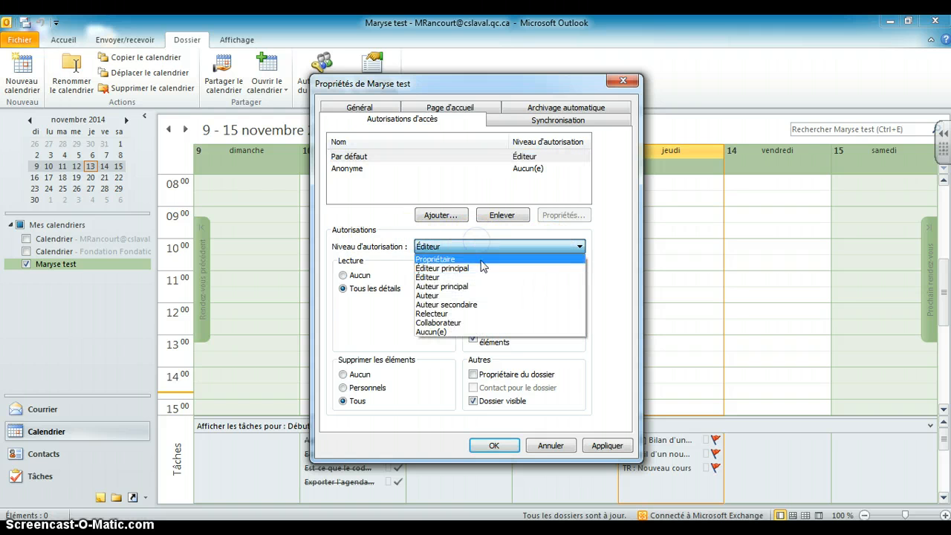
pyautogui.click(474, 277)
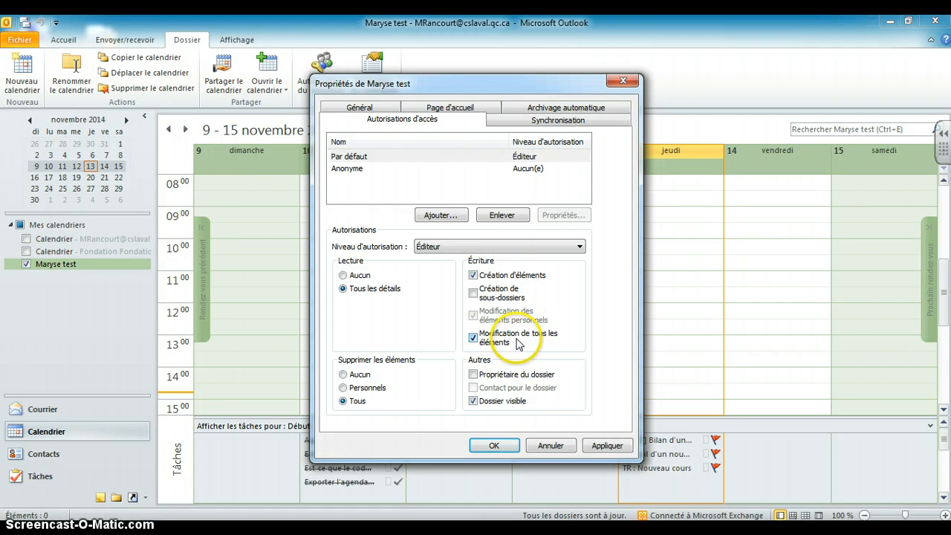
pyautogui.click(533, 247)
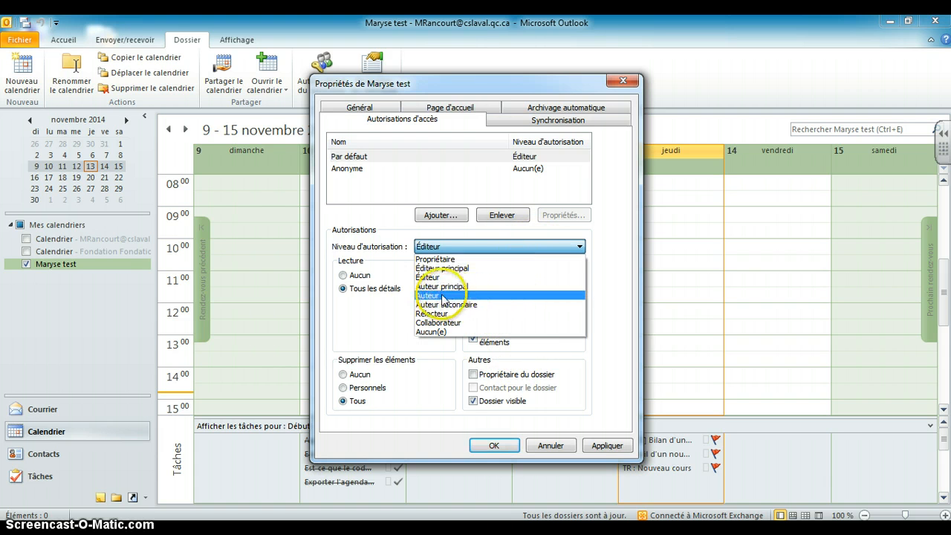
pyautogui.click(441, 295)
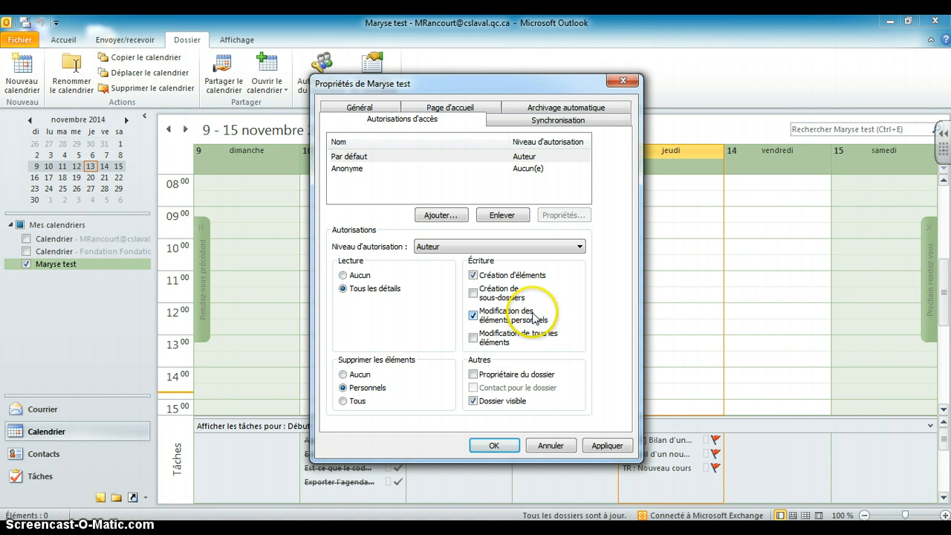
pyautogui.click(525, 247)
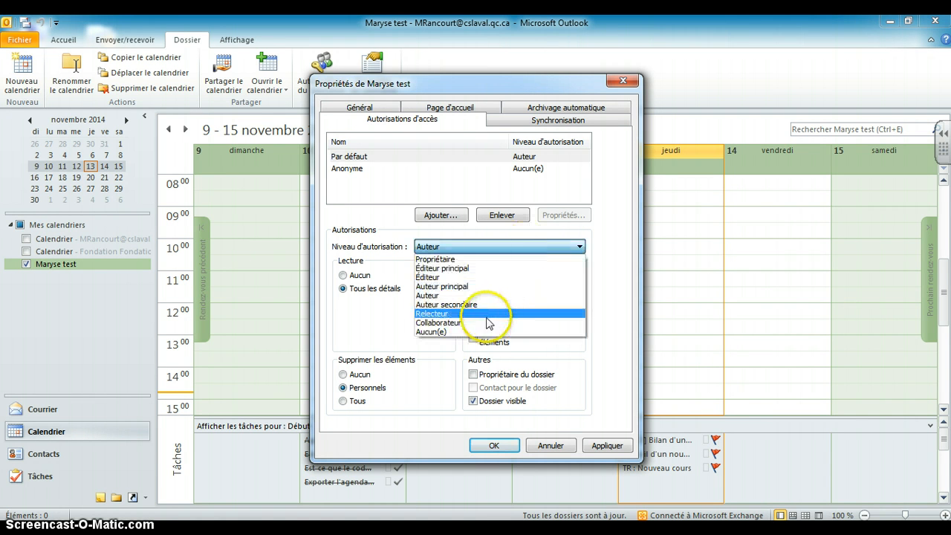
pyautogui.click(486, 323)
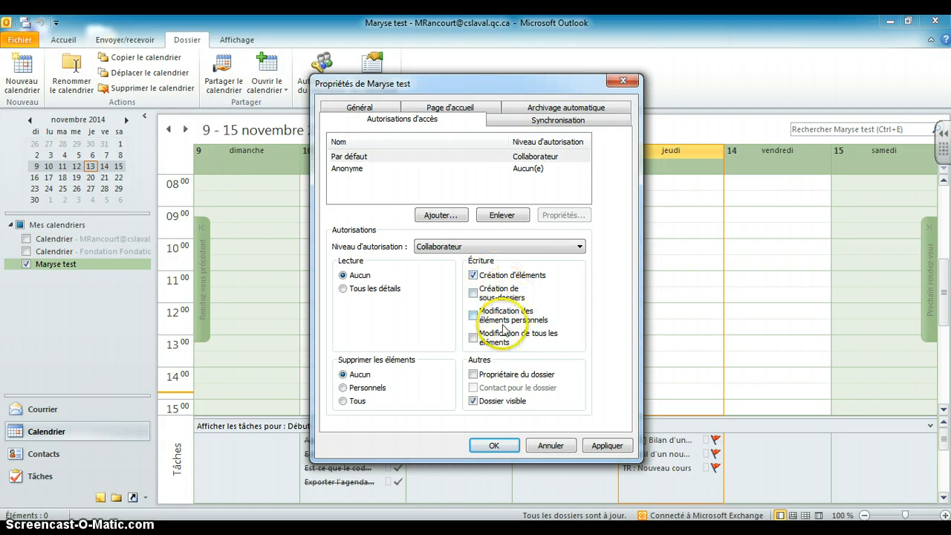
pyautogui.click(546, 248)
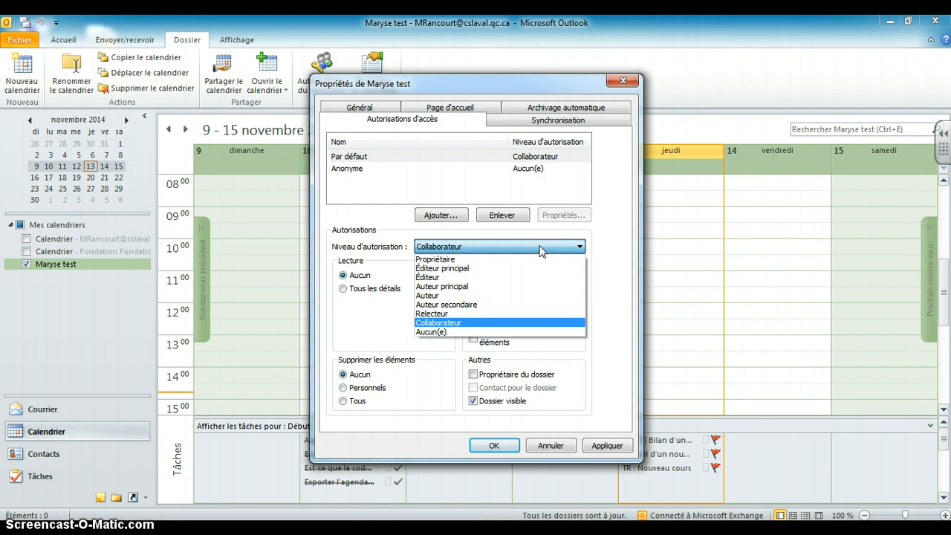
pyautogui.click(449, 314)
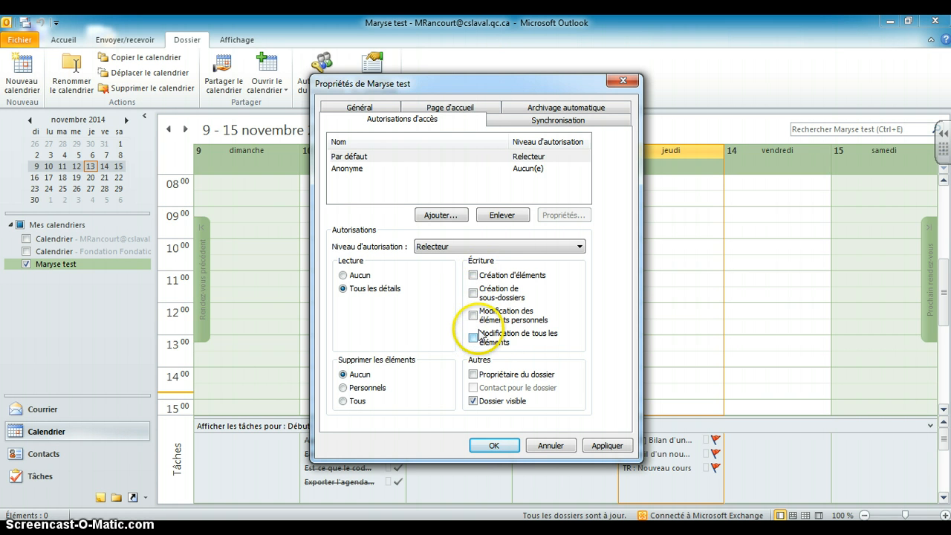
# Set the "Par défaut" permission level to Auteur and apply the calendar's access permissions.
pyautogui.click(577, 247)
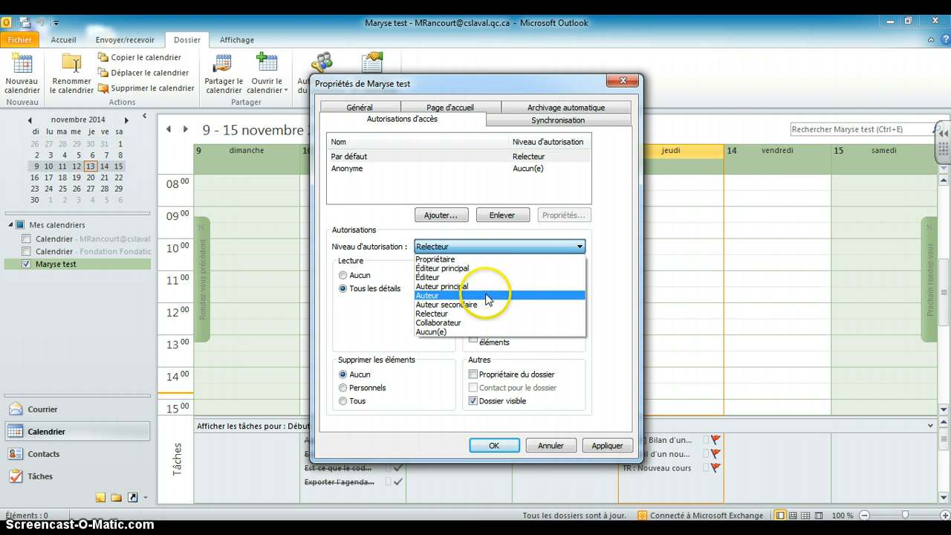
pyautogui.click(432, 296)
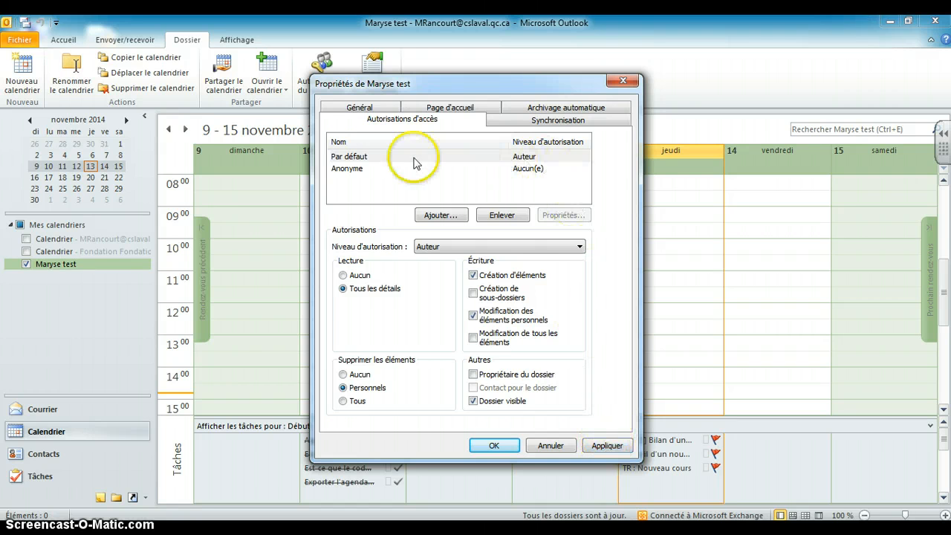
pyautogui.click(357, 157)
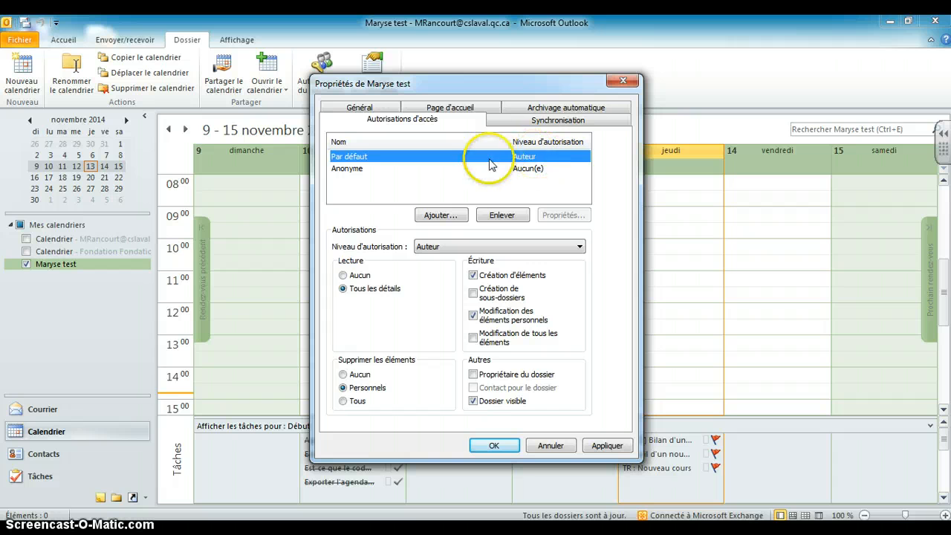
pyautogui.click(531, 247)
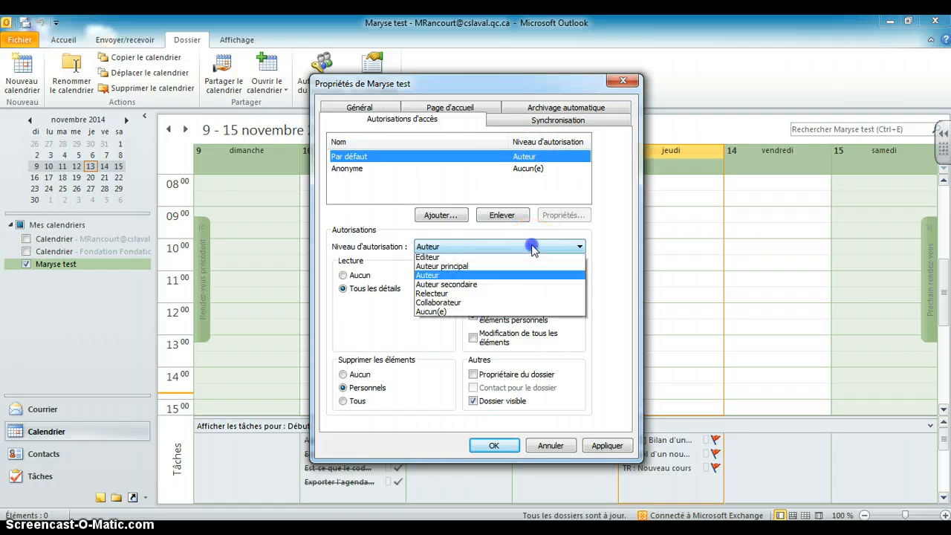
pyautogui.click(538, 294)
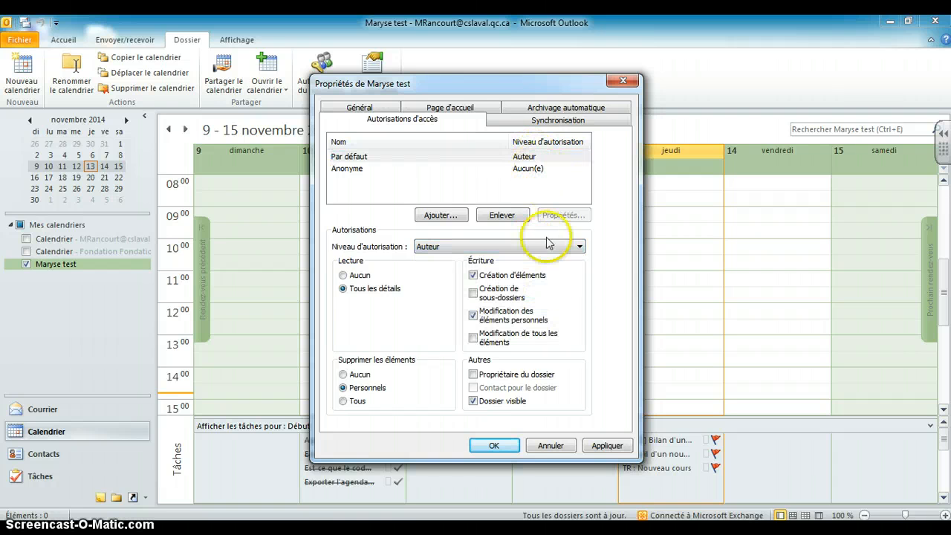
pyautogui.click(607, 446)
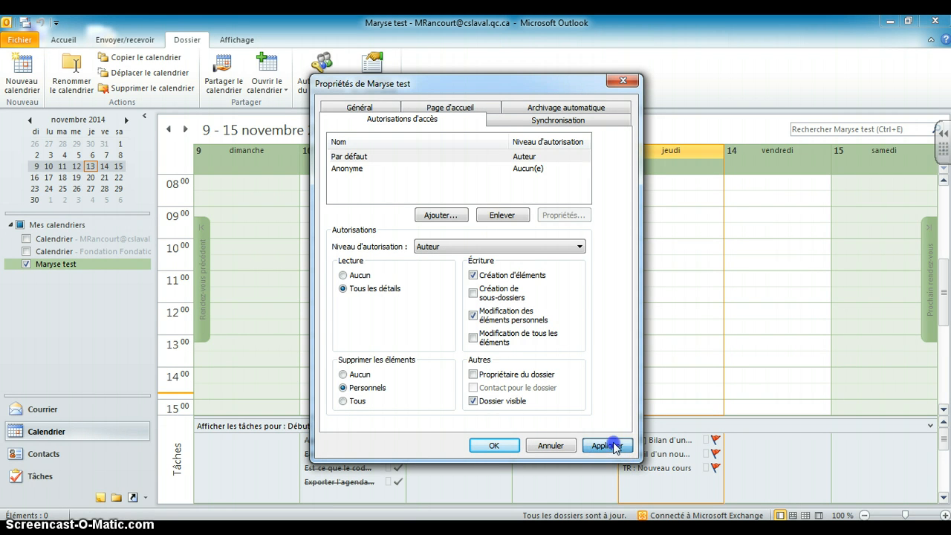
pyautogui.click(493, 446)
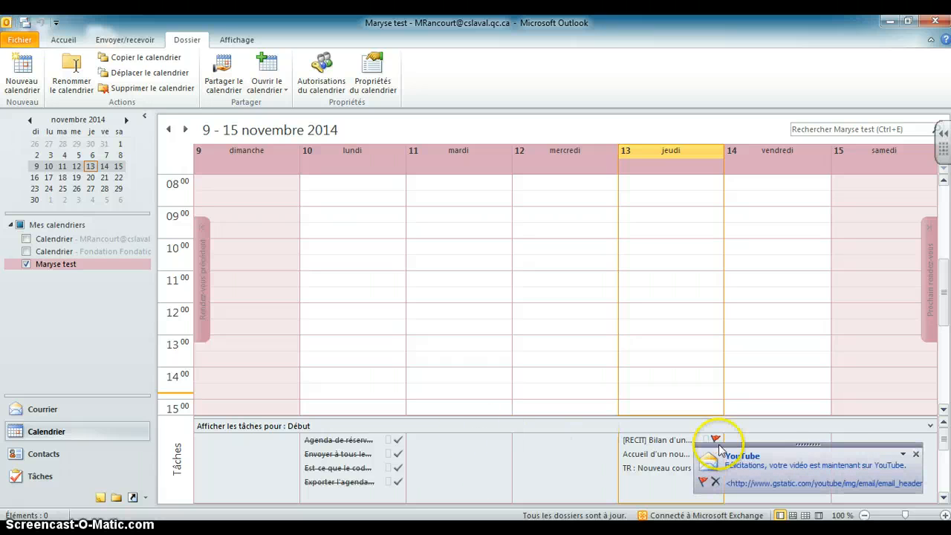
# Prepare a sharing invitation for the new calendar addressed to a colleague and start sending it with read-only Relecteur permission.
pyautogui.click(916, 455)
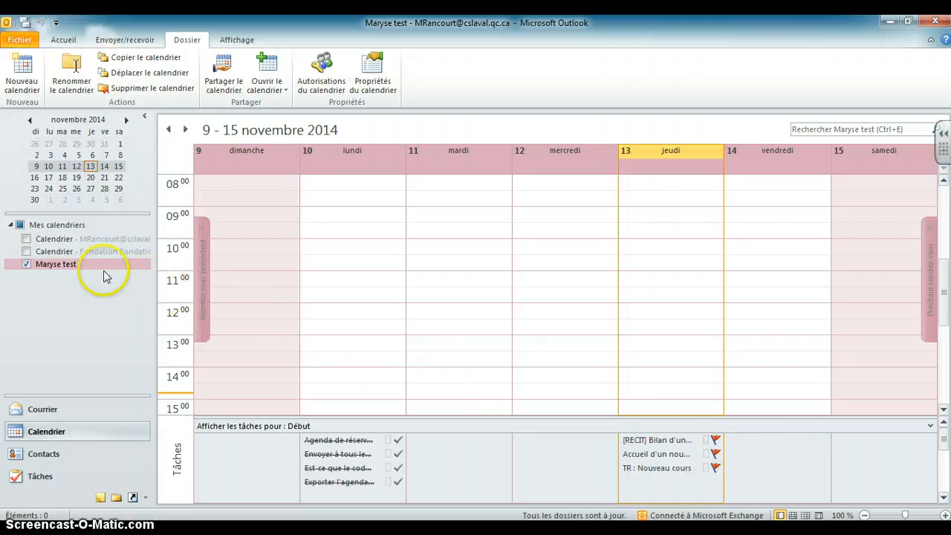
pyautogui.click(224, 78)
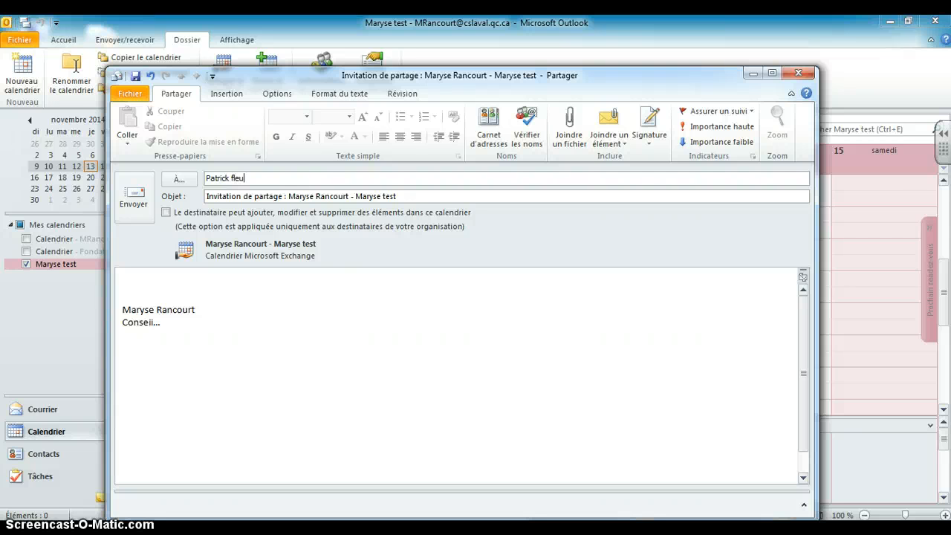
pyautogui.click(139, 197)
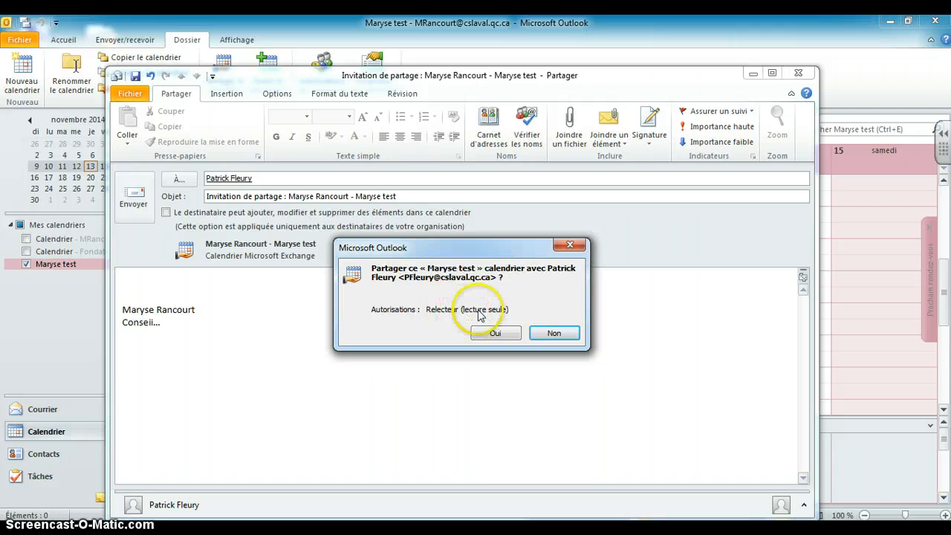
# Decline the read-only sharing and send the invitation with the recipient allowed to add, modify and delete items.
pyautogui.click(556, 333)
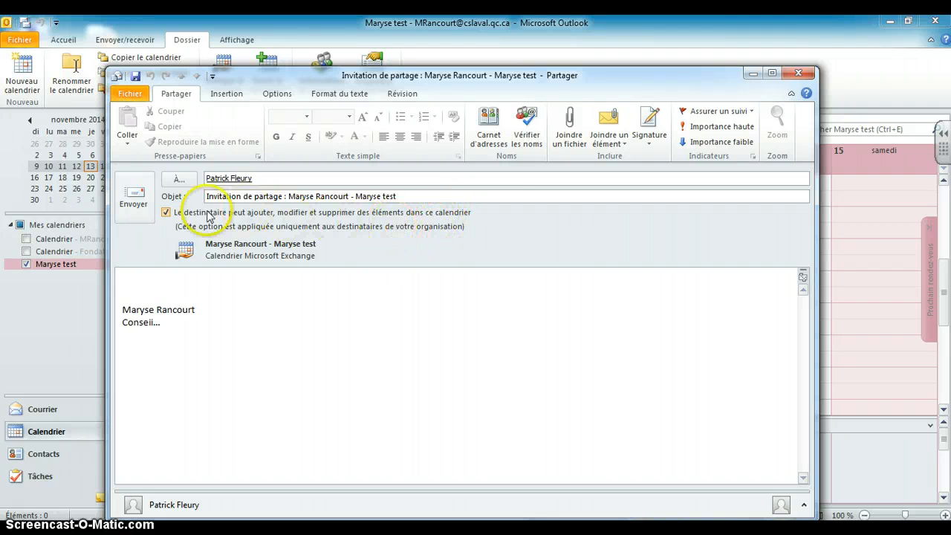
pyautogui.click(144, 205)
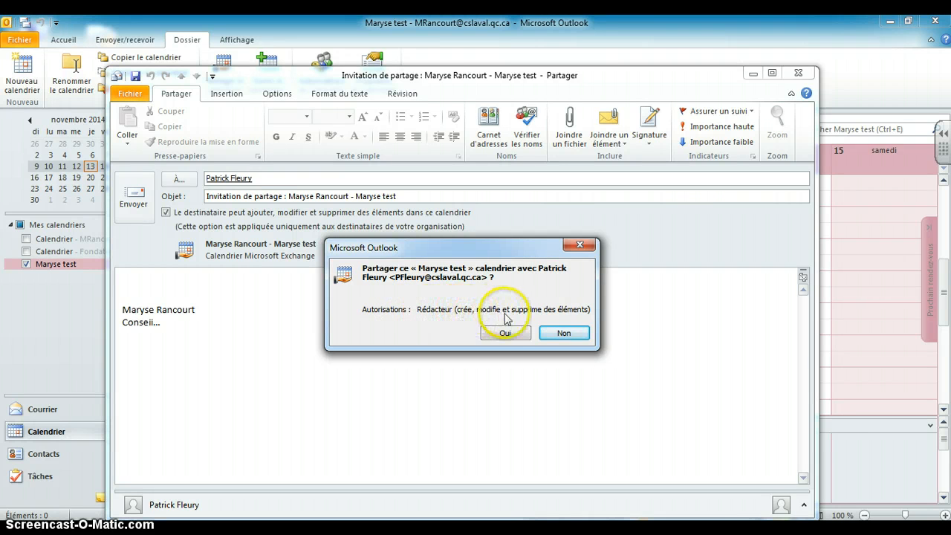
pyautogui.click(505, 336)
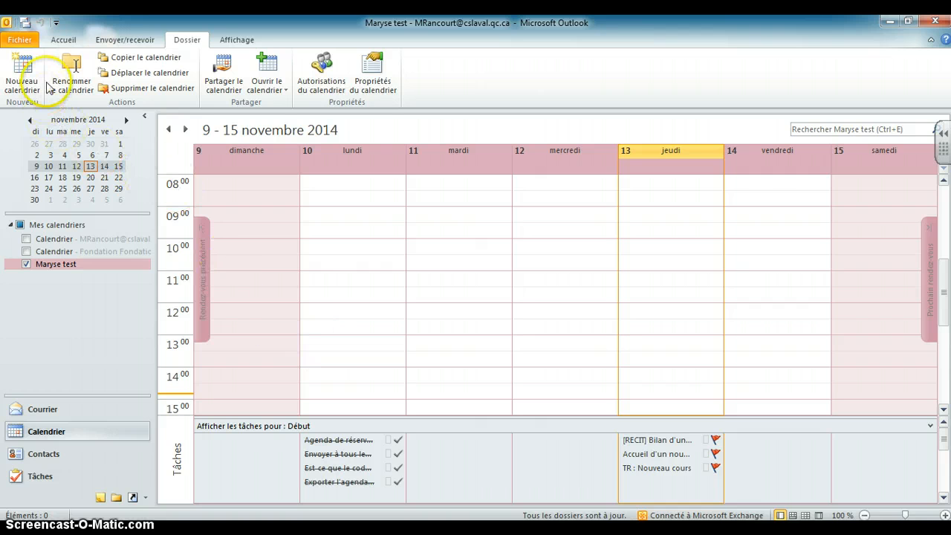
# Open the shared École de L'Avenir calendar from the 13:27 invitation e-mail and view a blank appointment form for Monday, November 10 at 09:30.
pyautogui.click(41, 408)
pyautogui.click(205, 246)
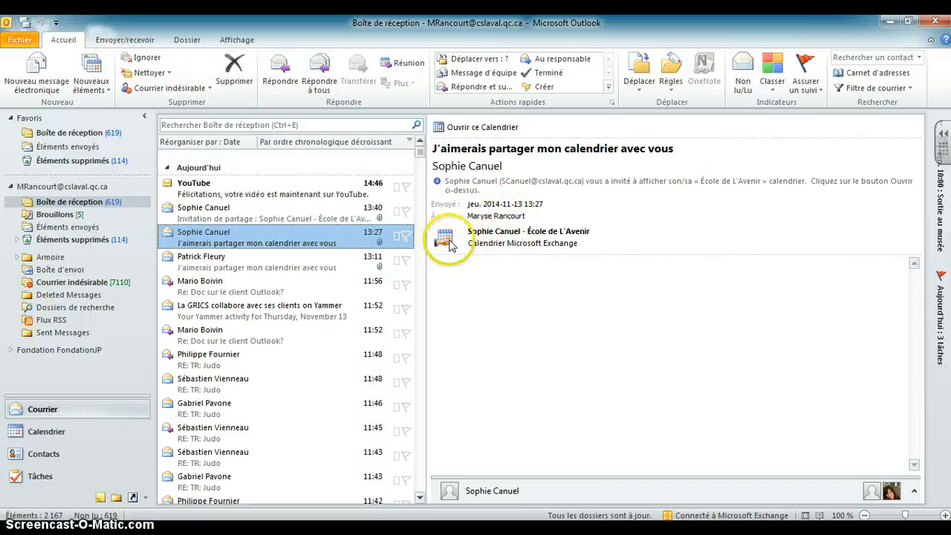
pyautogui.click(468, 131)
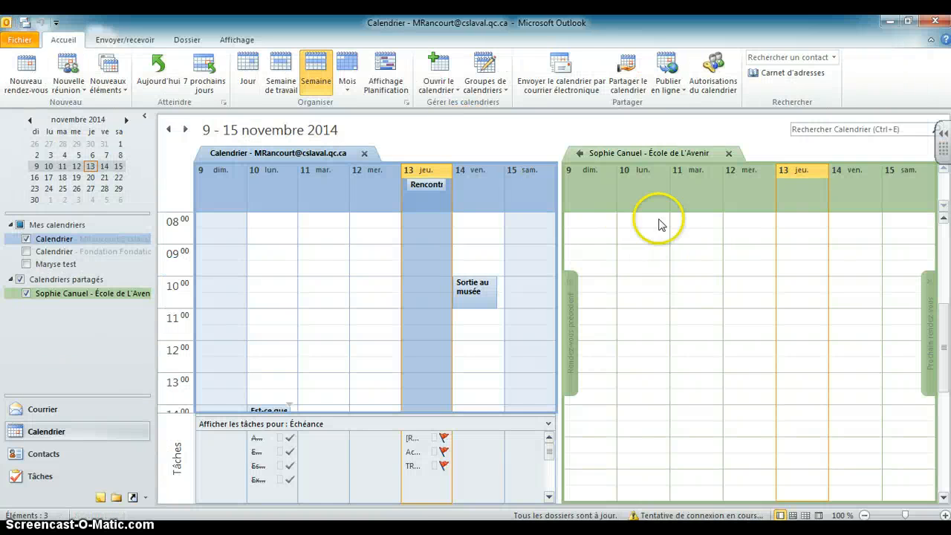
pyautogui.doubleClick(653, 268)
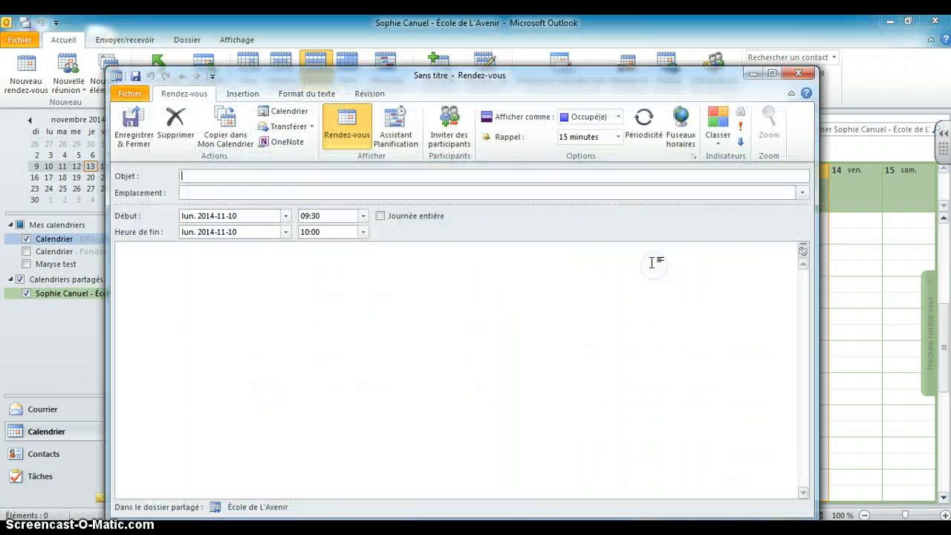
pyautogui.click(797, 72)
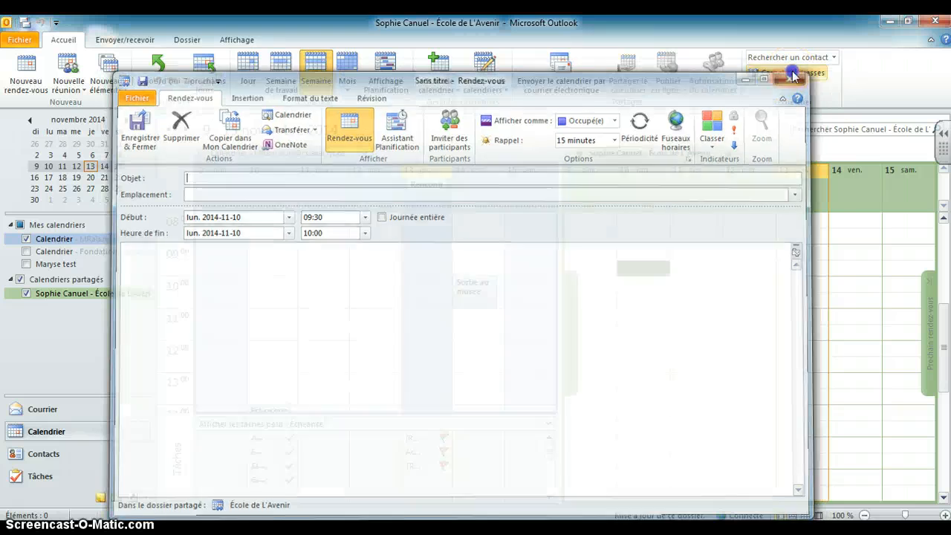